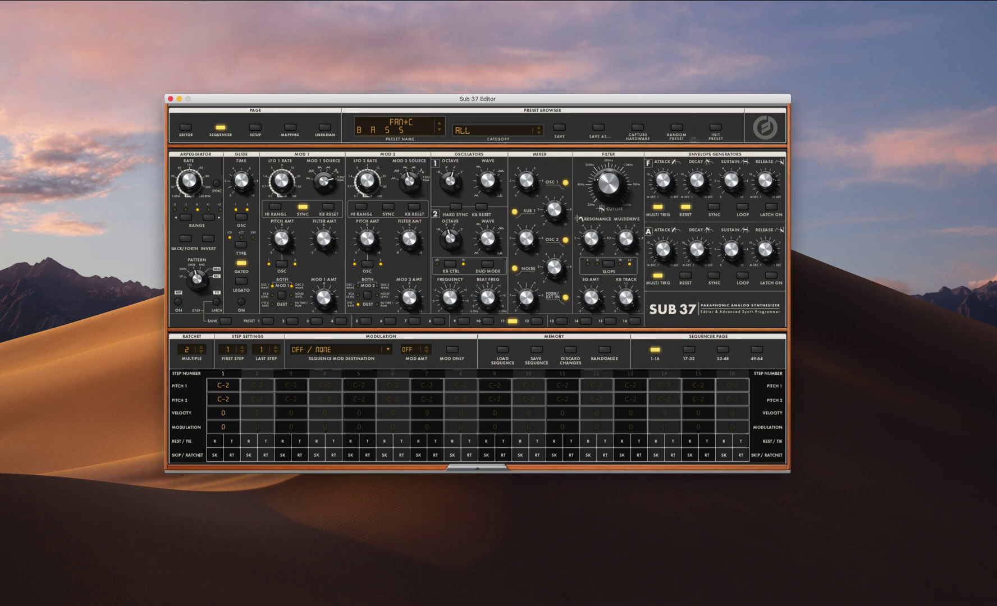
# Close the Sub 37 Editor and start an External MIDI track using the External Instrument plug-in
pyautogui.click(170, 100)
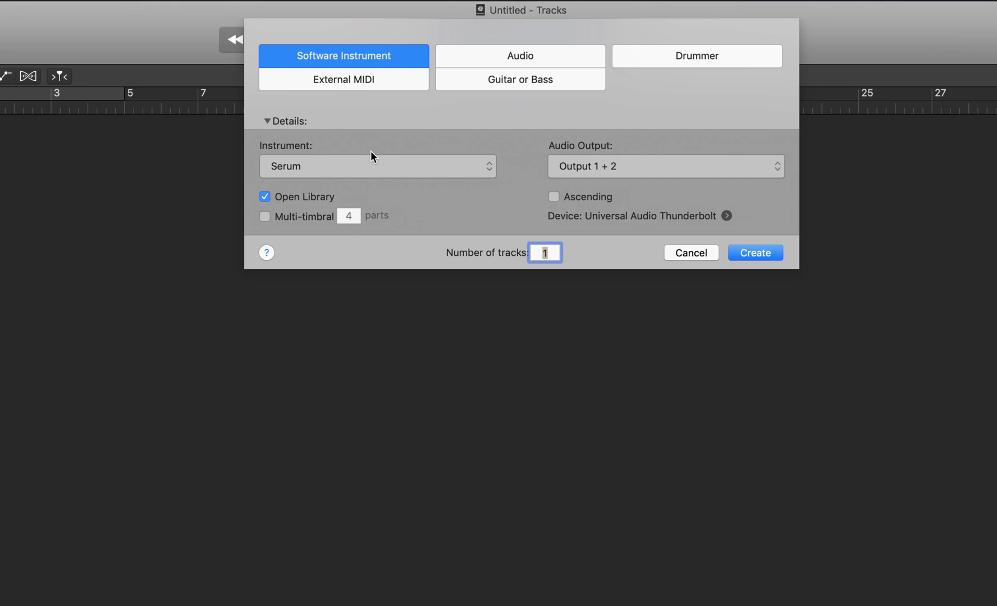
pyautogui.click(361, 76)
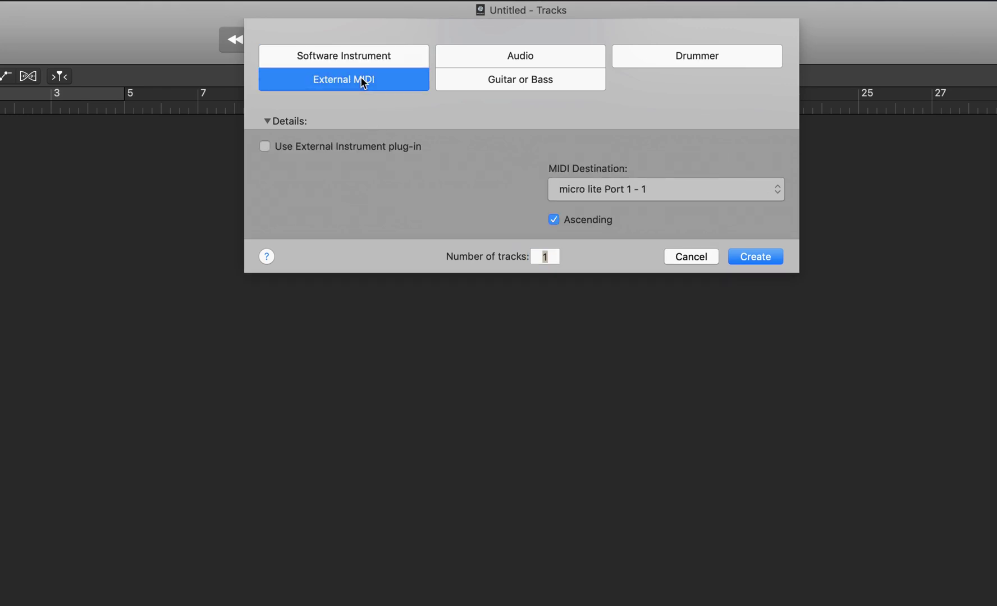
pyautogui.click(264, 146)
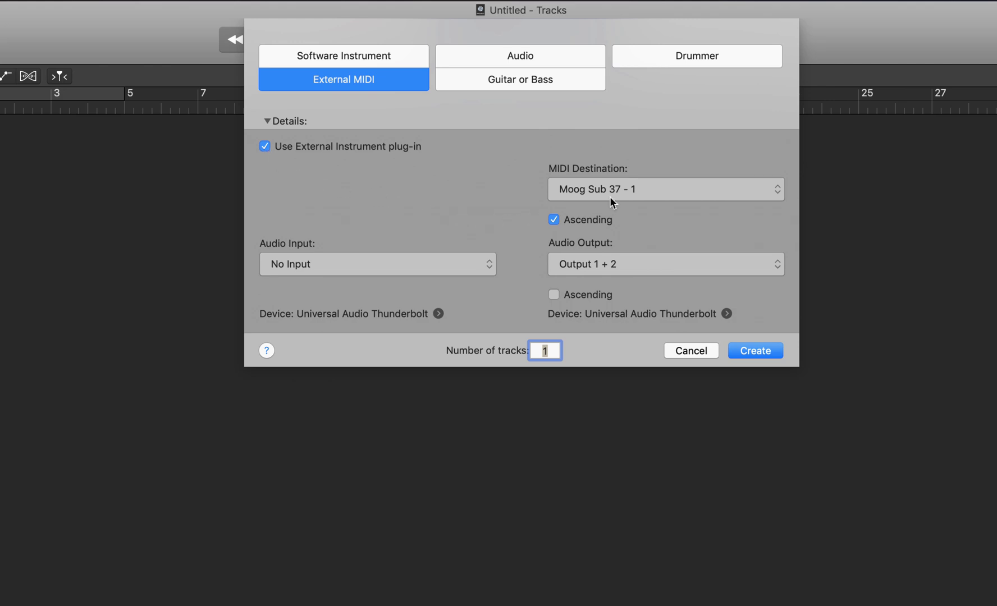
# Route the track to Moog Sub 37 channel 1 with audio from Input 10, and create it
pyautogui.click(658, 188)
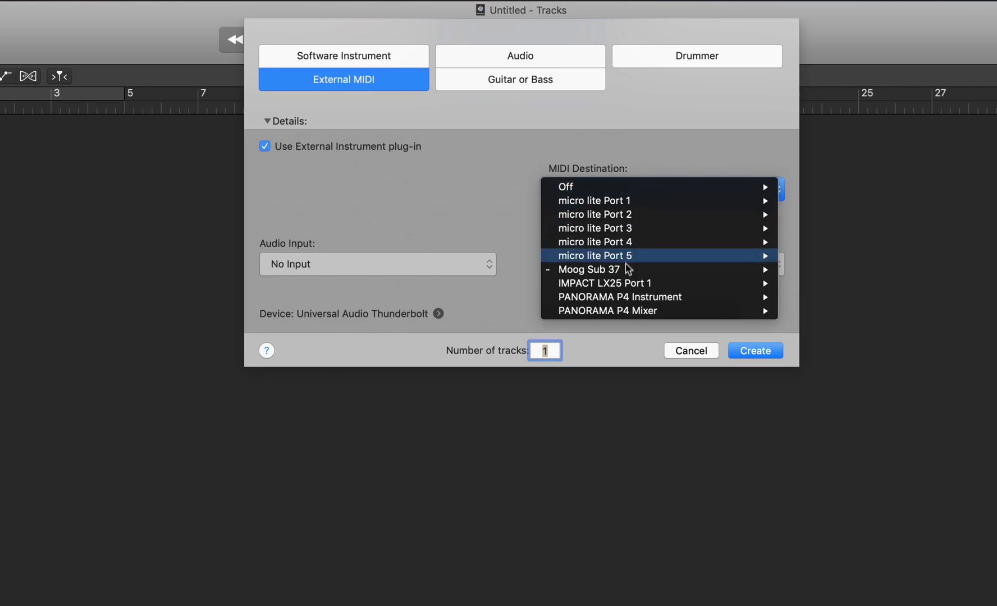
pyautogui.moveTo(615, 269)
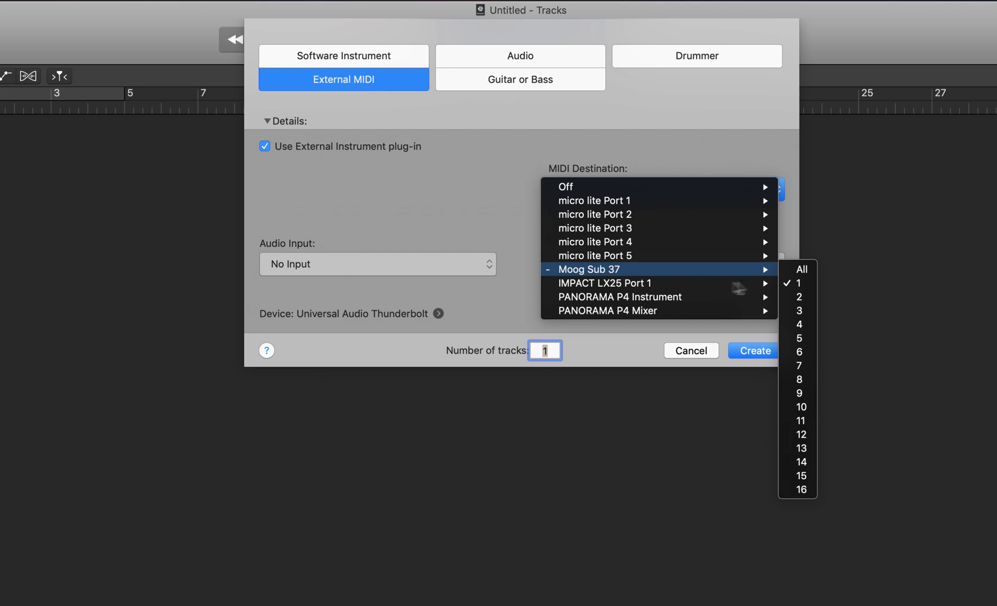
pyautogui.click(802, 285)
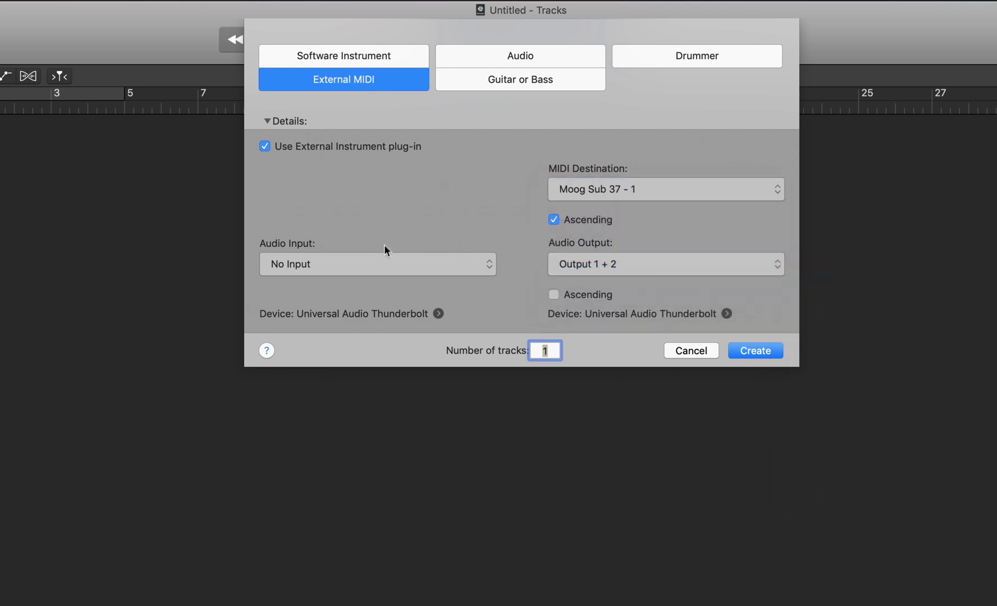
pyautogui.click(381, 265)
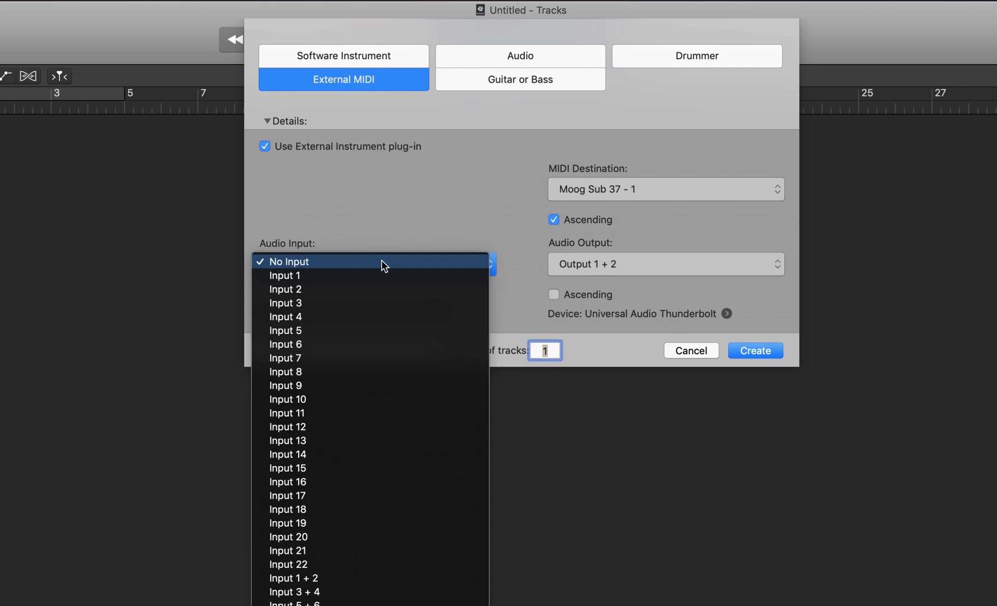
pyautogui.click(372, 401)
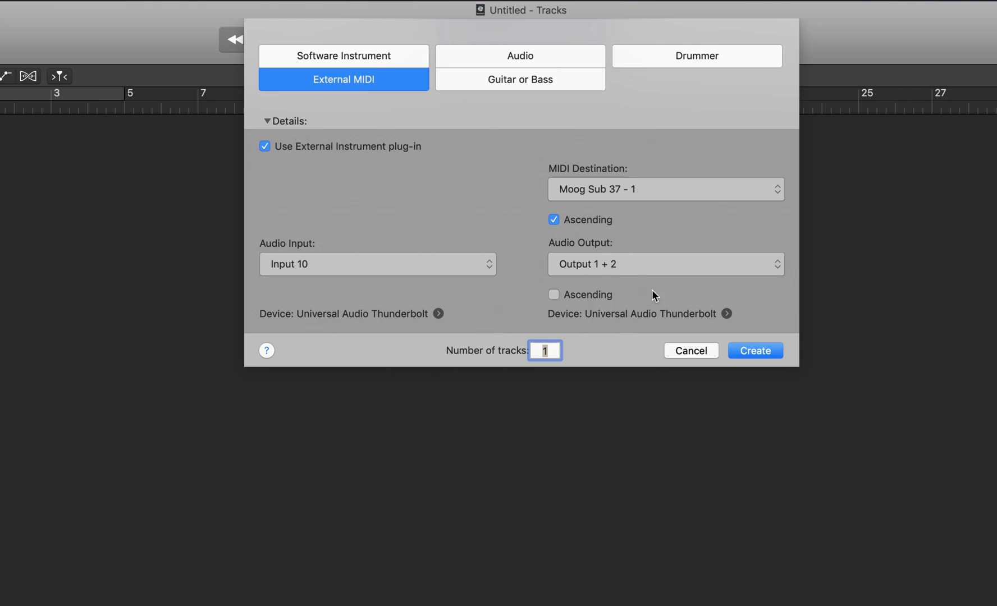
pyautogui.click(754, 351)
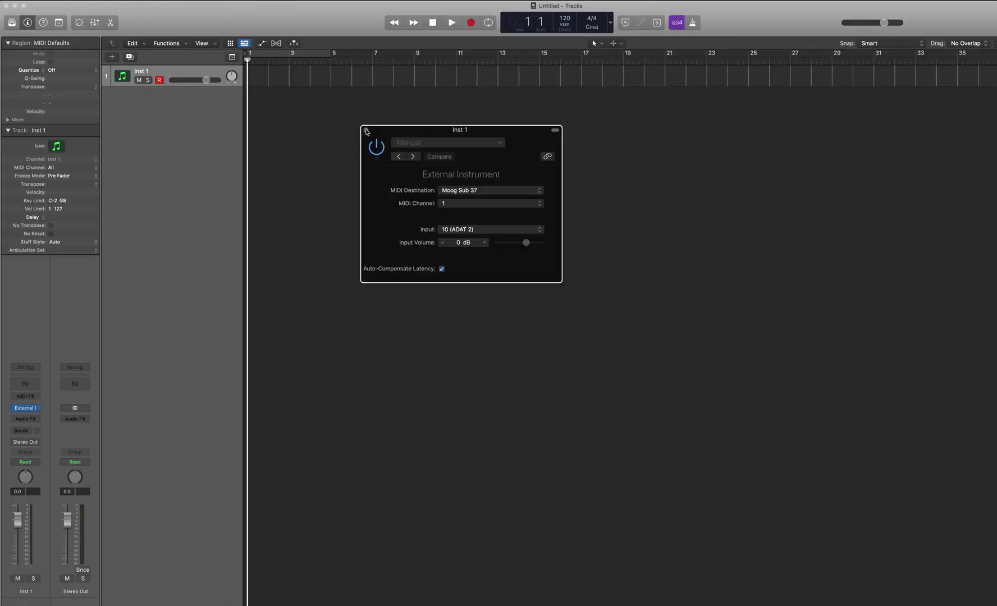
# Insert Audio Units > Moog Music Inc. > Sub 37 Editor (Mono) in the Sub 37 track's Audio FX slot
pyautogui.click(366, 130)
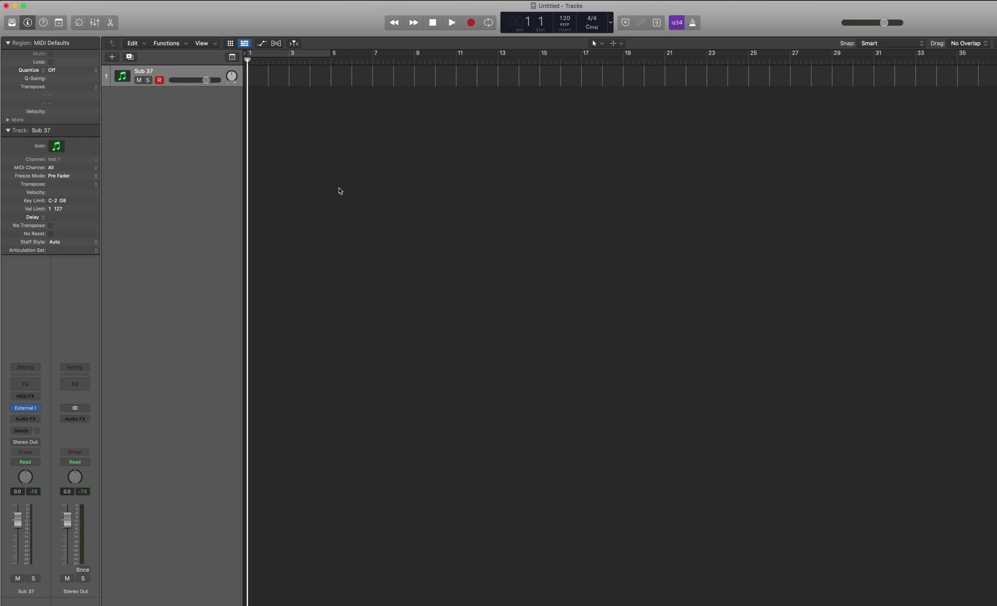
pyautogui.click(25, 418)
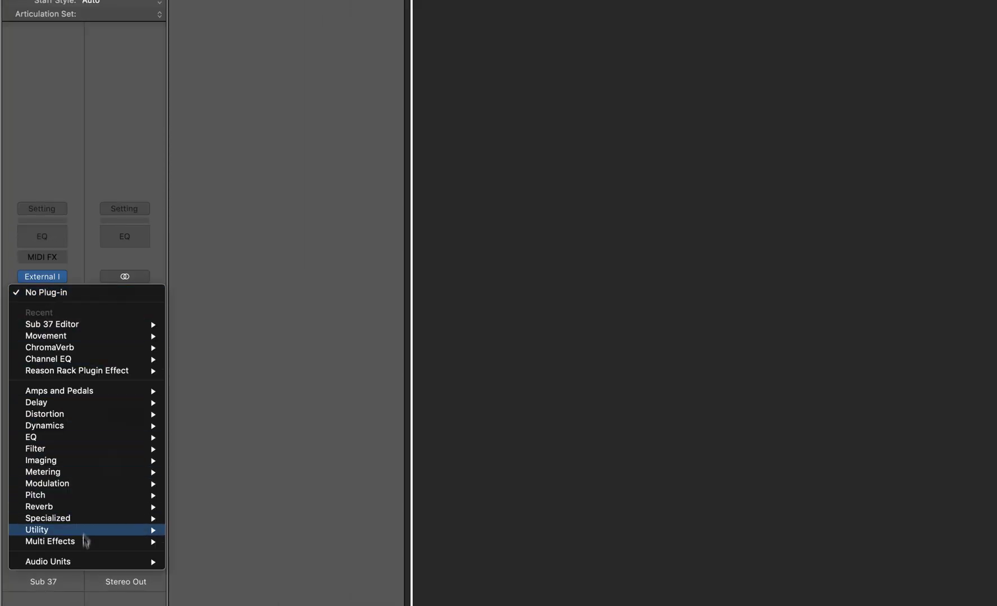
pyautogui.moveTo(49, 561)
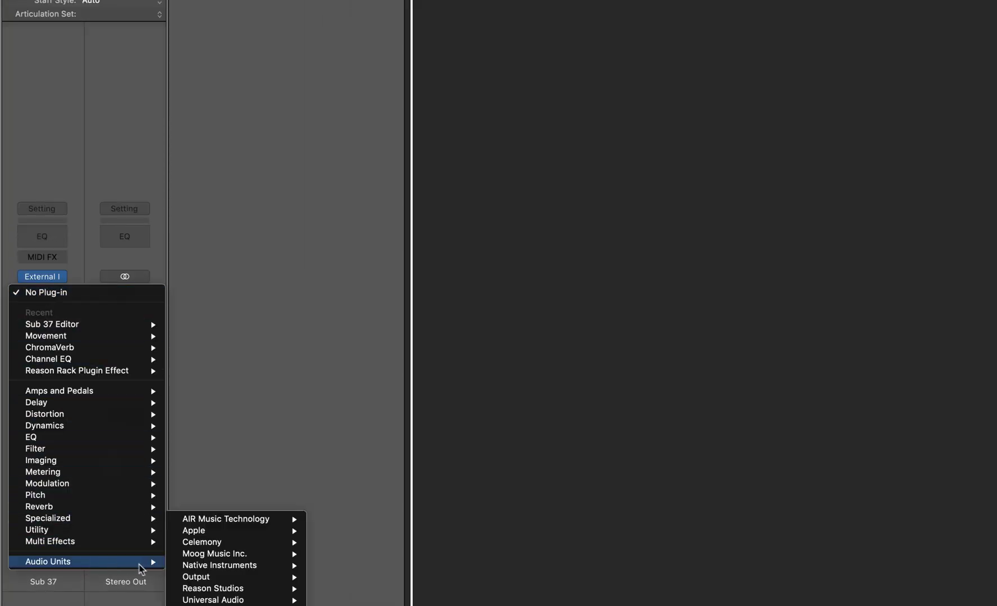
pyautogui.moveTo(215, 553)
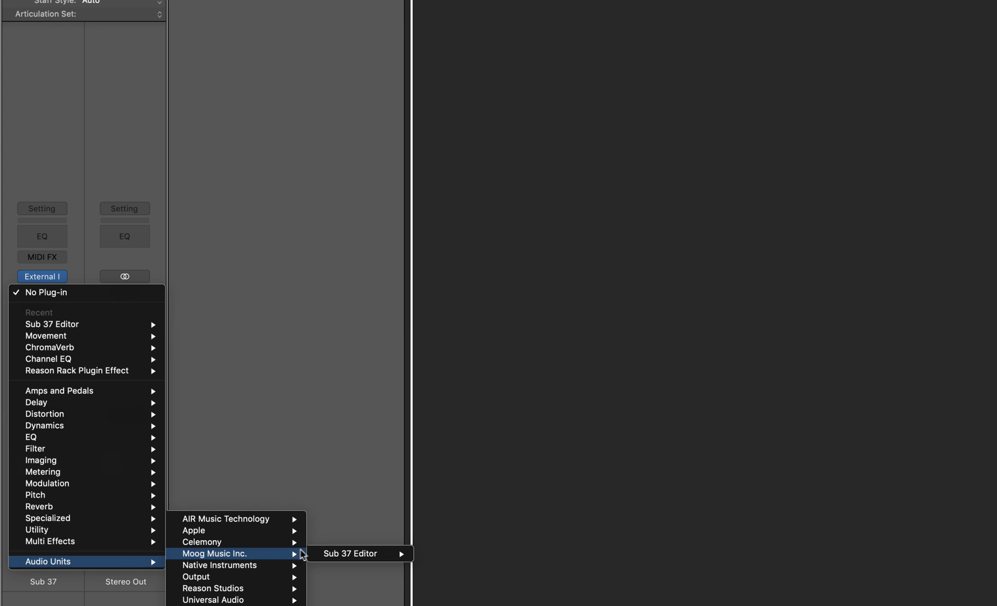
pyautogui.moveTo(350, 554)
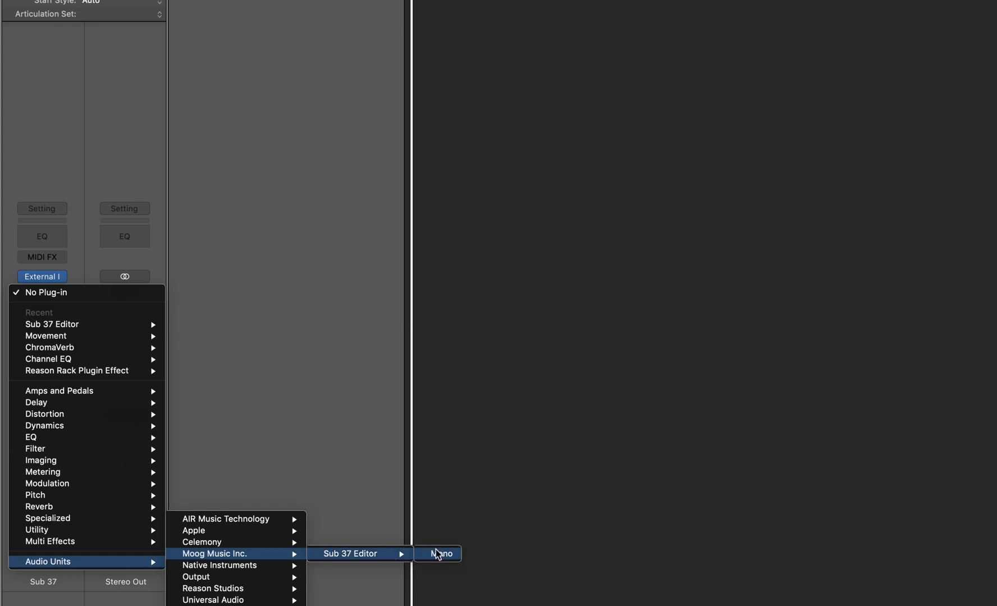
pyautogui.click(441, 553)
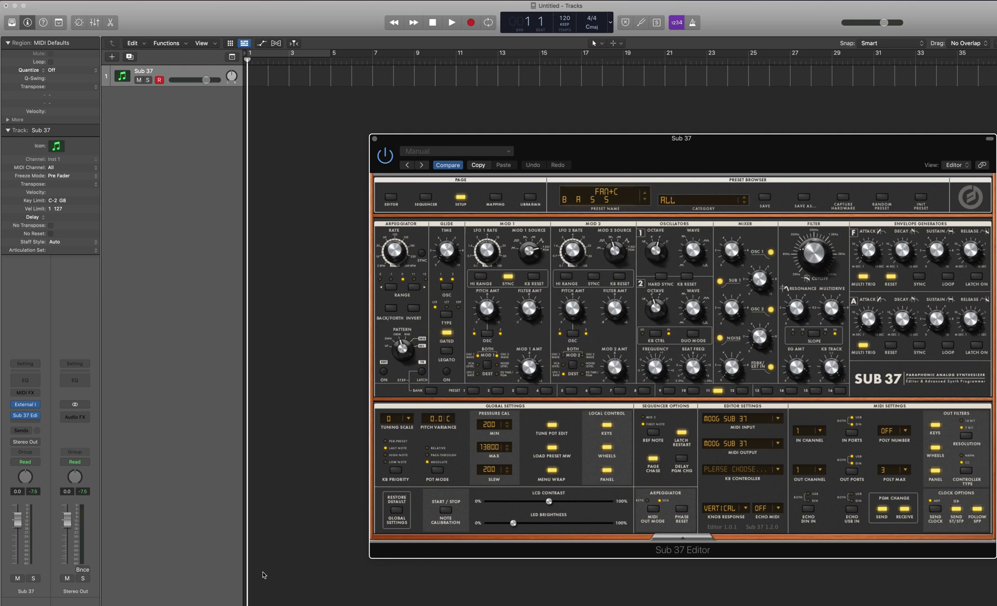
# Record a short MIDI region on the Sub 37 track and open it in the Piano Roll
pyautogui.press('space')
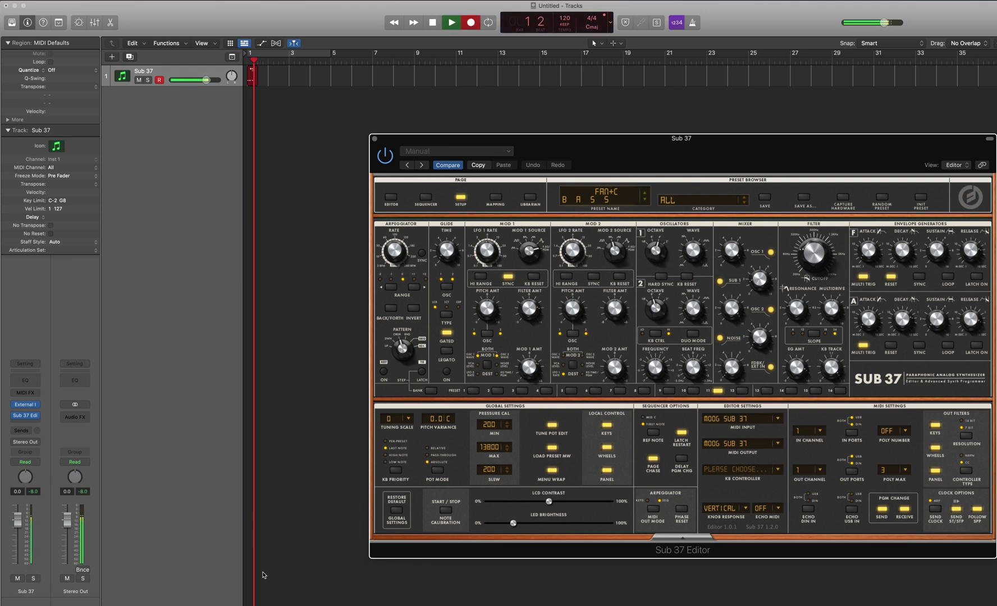
pyautogui.press('space')
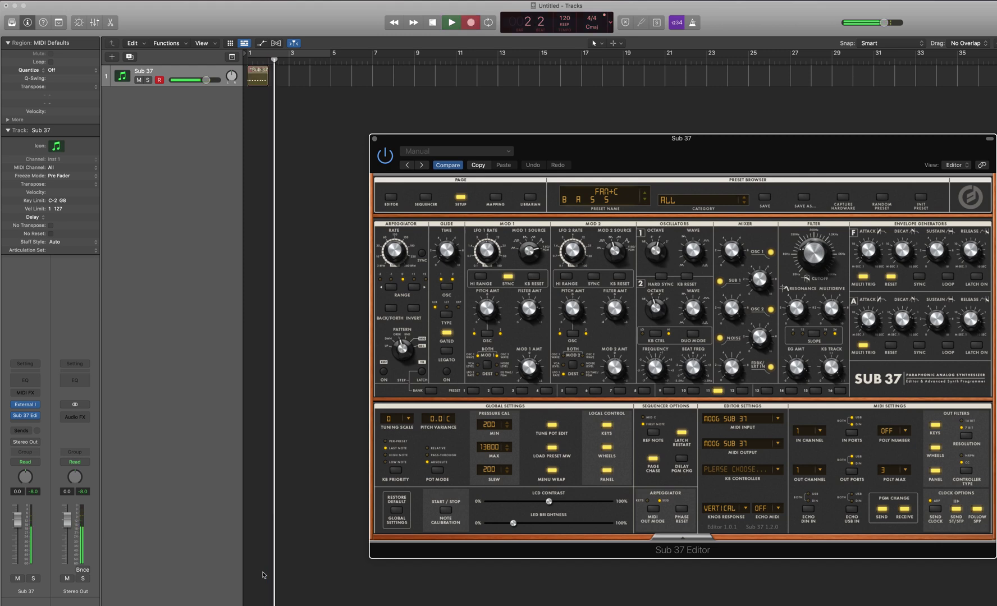
pyautogui.doubleClick(259, 80)
pyautogui.click(375, 140)
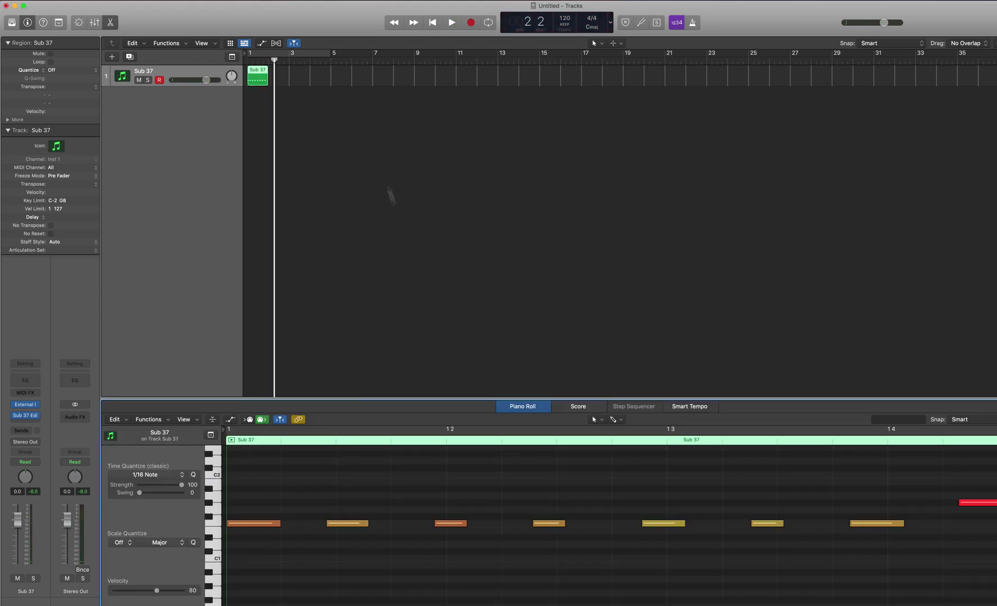
# Audition the last red note, then play the region back from the project start
pyautogui.moveTo(972, 503); pyautogui.dragTo(971, 523)
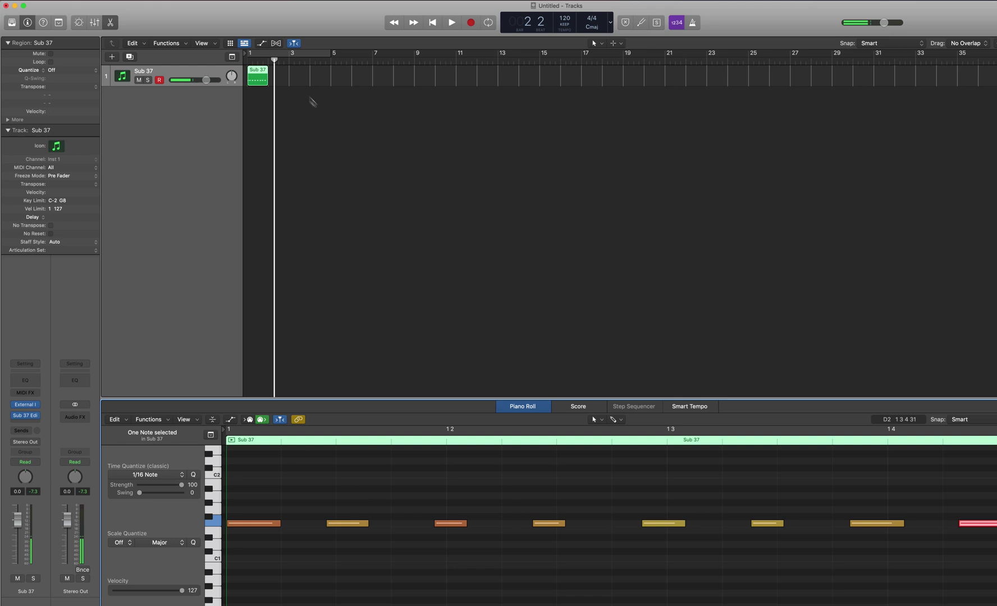
pyautogui.click(274, 61)
pyautogui.press('Return')
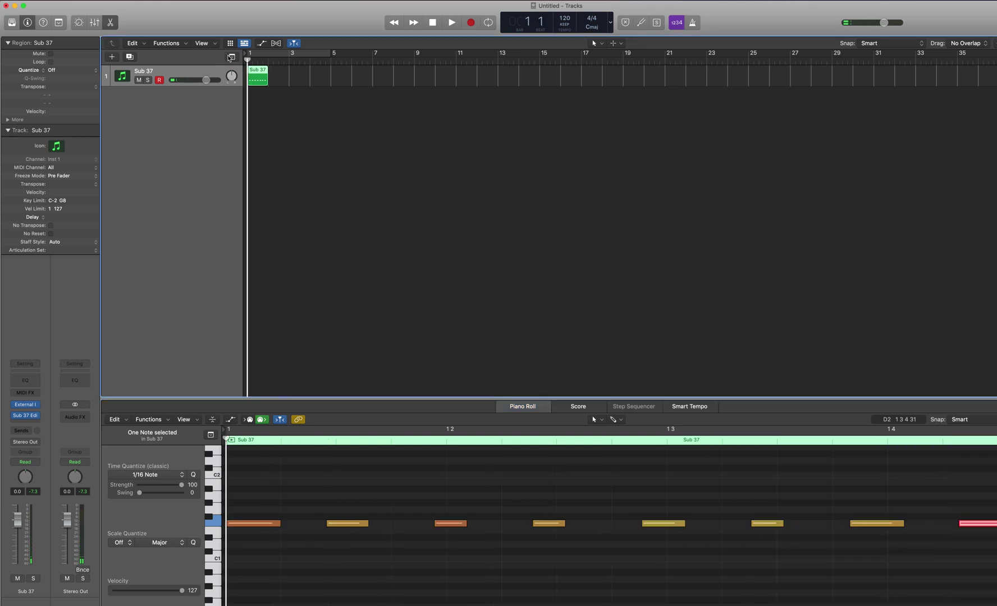
pyautogui.press('space')
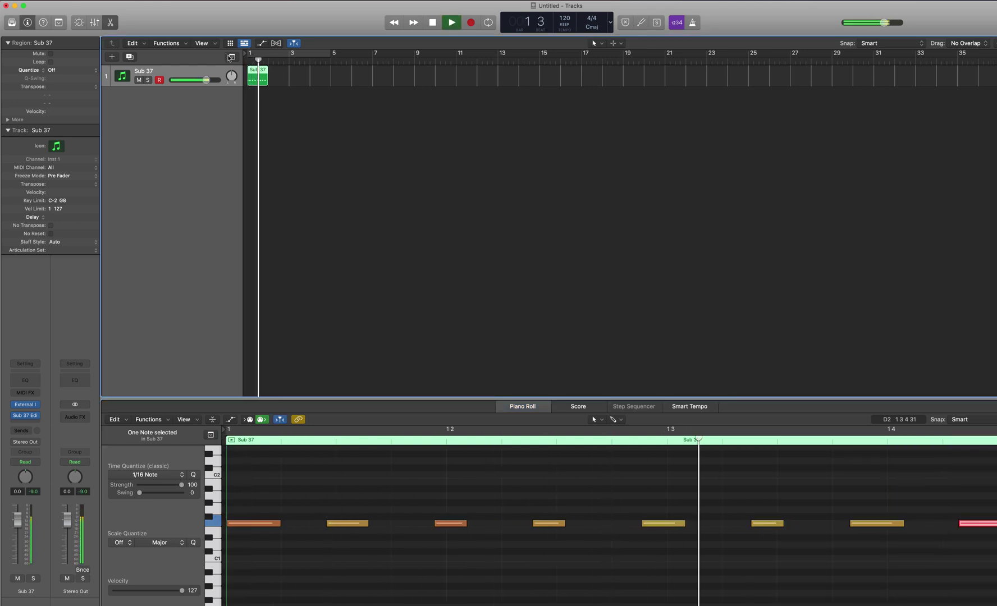
pyautogui.press('space')
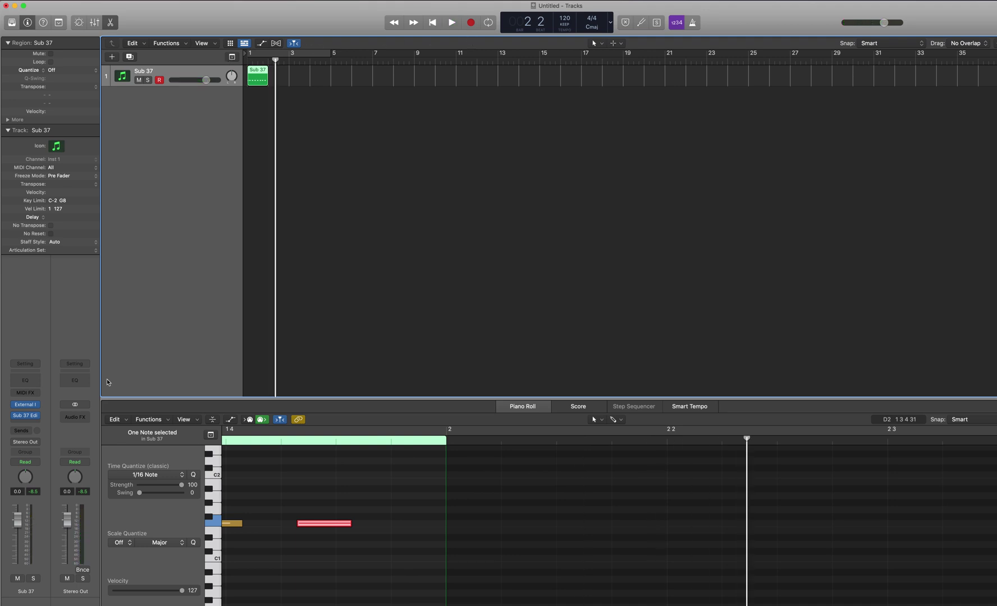
pyautogui.click(24, 416)
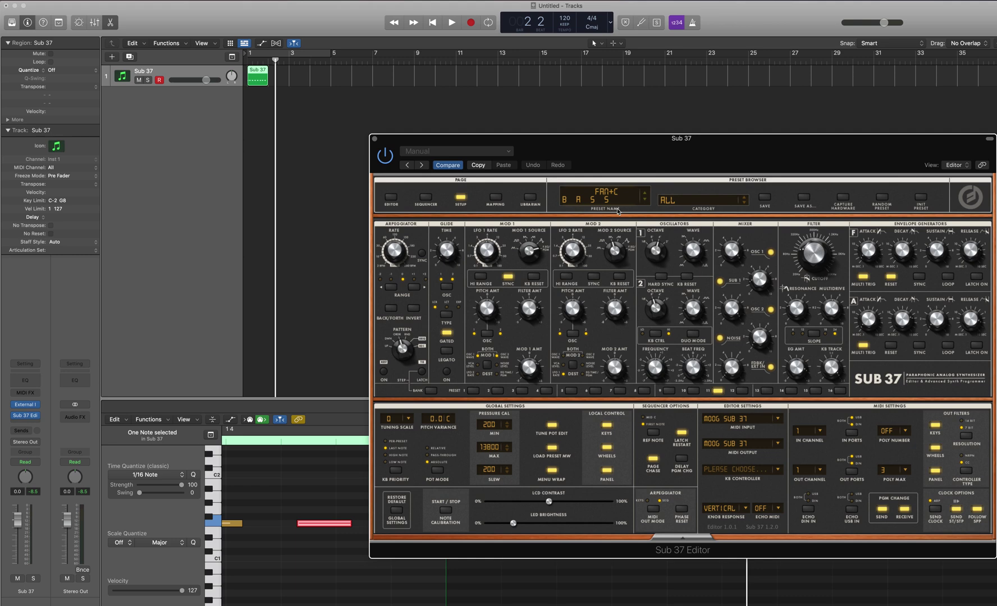
pyautogui.click(375, 139)
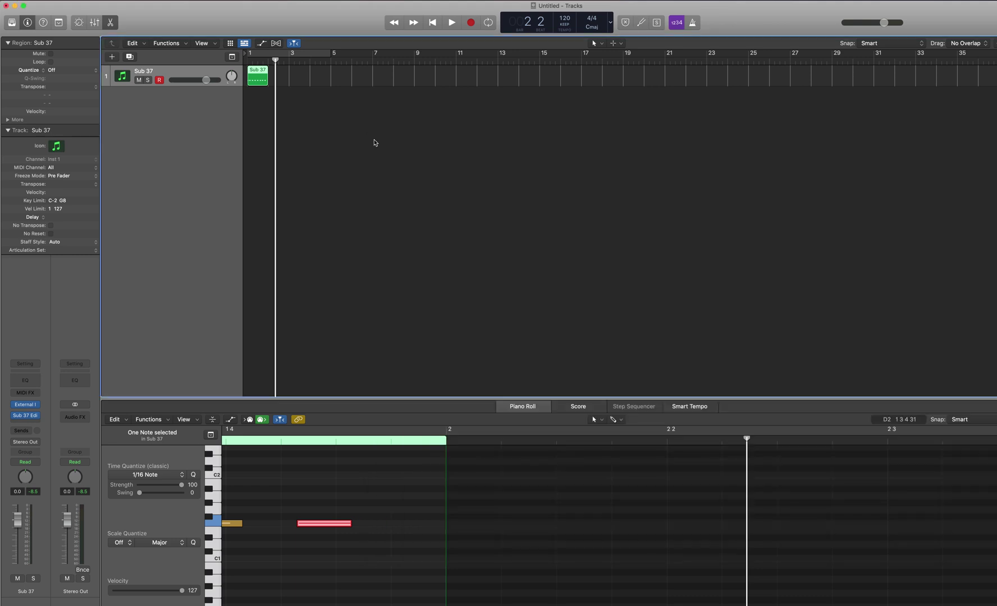